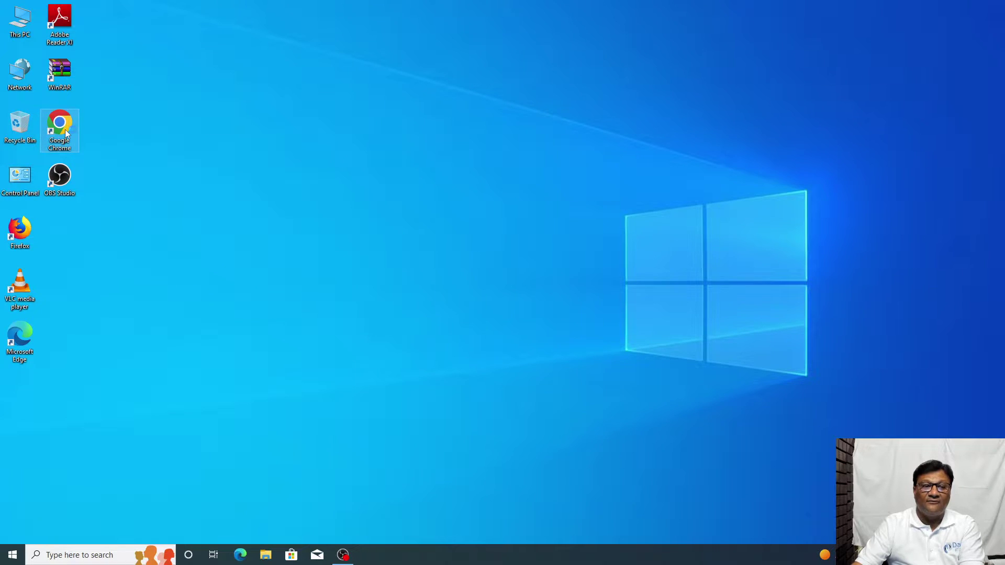
Open Chrome, search Google for "download pycharm" and open the JetBrains PyCharm download page.
{"action": "double_click", "coordinate": [64, 130]}
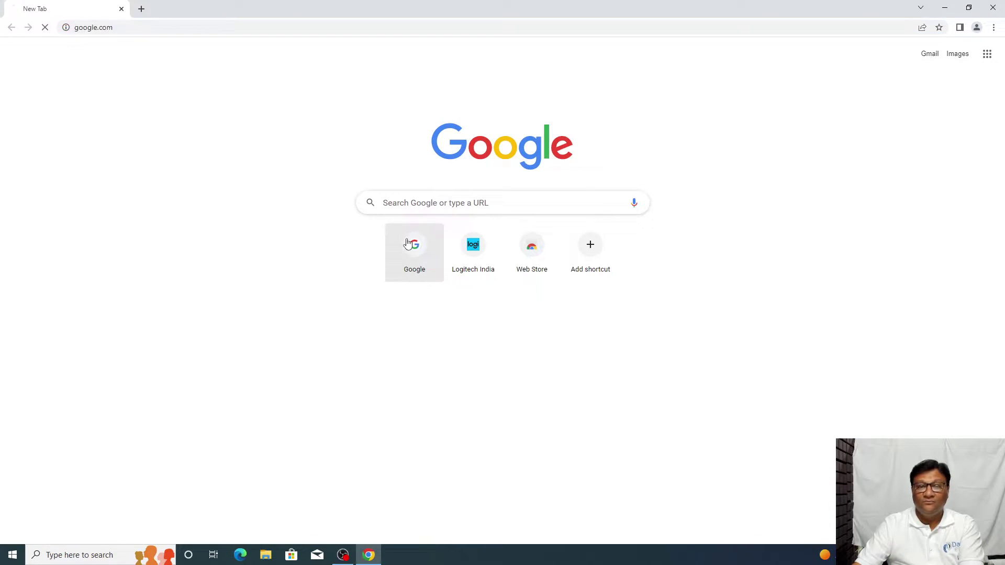
{"action": "left_click", "coordinate": [408, 243]}
{"action": "left_click", "coordinate": [386, 245]}
{"action": "type", "text": "do"}
{"action": "key", "text": "Down"}
{"action": "key", "text": "Down"}
{"action": "key", "text": "Return"}
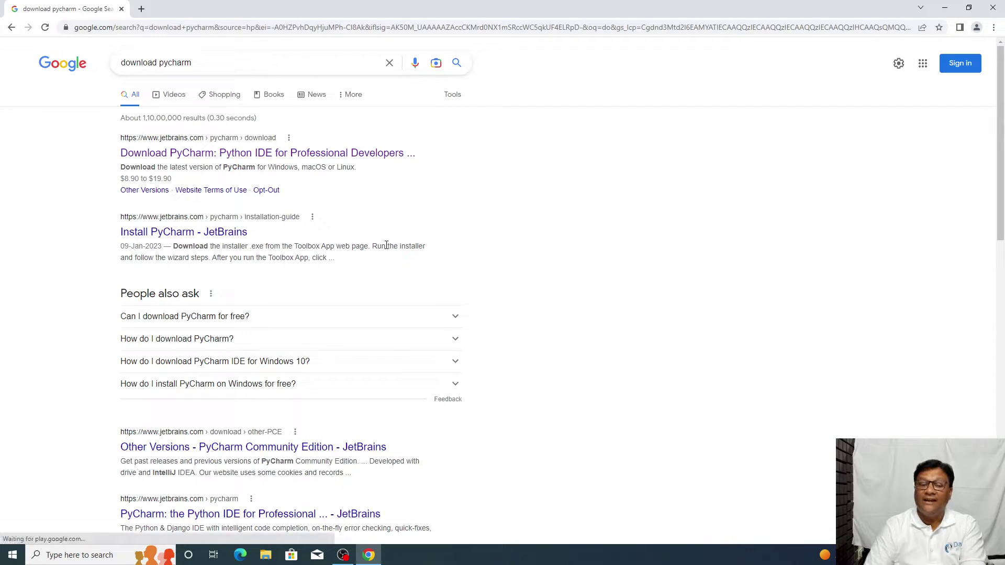
{"action": "left_click", "coordinate": [191, 162]}
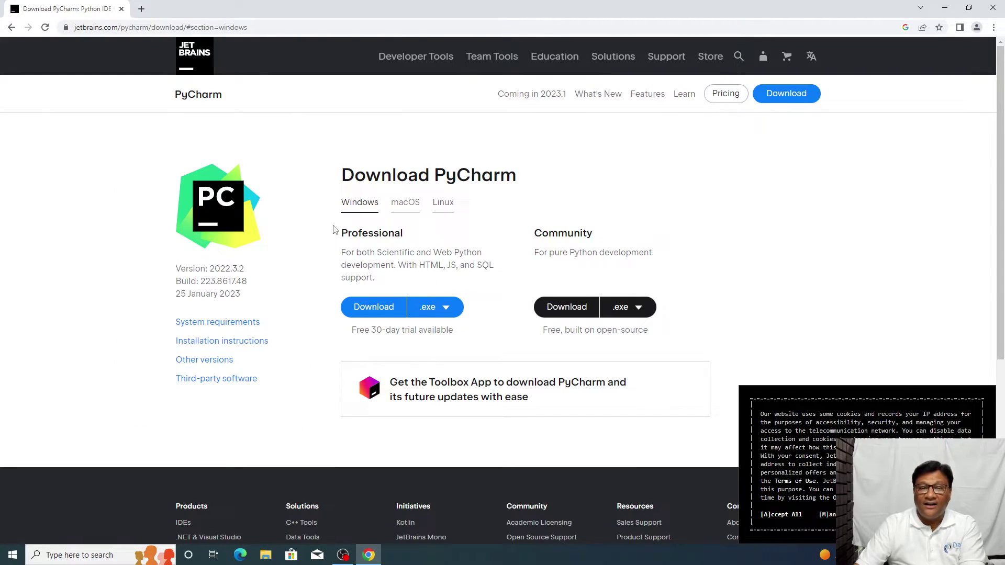
Compare the macOS and Linux download options on the PyCharm page and return to the Windows ones.
{"action": "left_click", "coordinate": [410, 204]}
{"action": "left_click", "coordinate": [448, 208]}
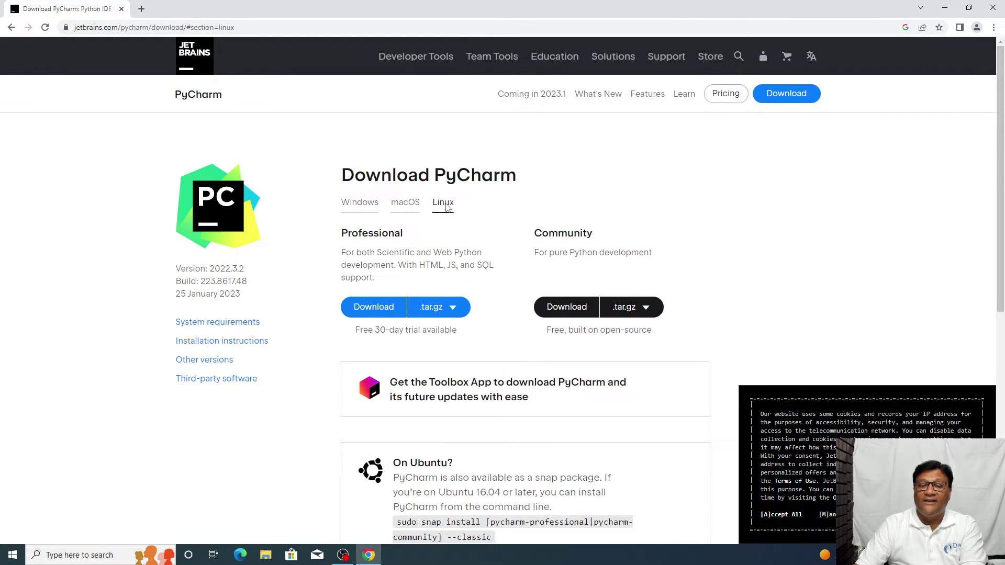
{"action": "left_click", "coordinate": [355, 205]}
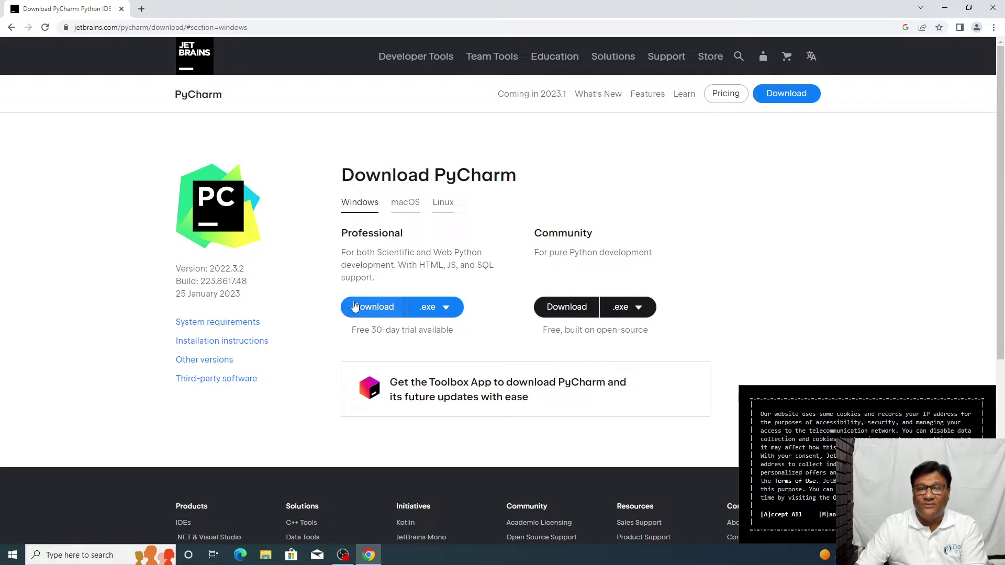
{"action": "left_click", "coordinate": [404, 208]}
{"action": "left_click", "coordinate": [435, 208]}
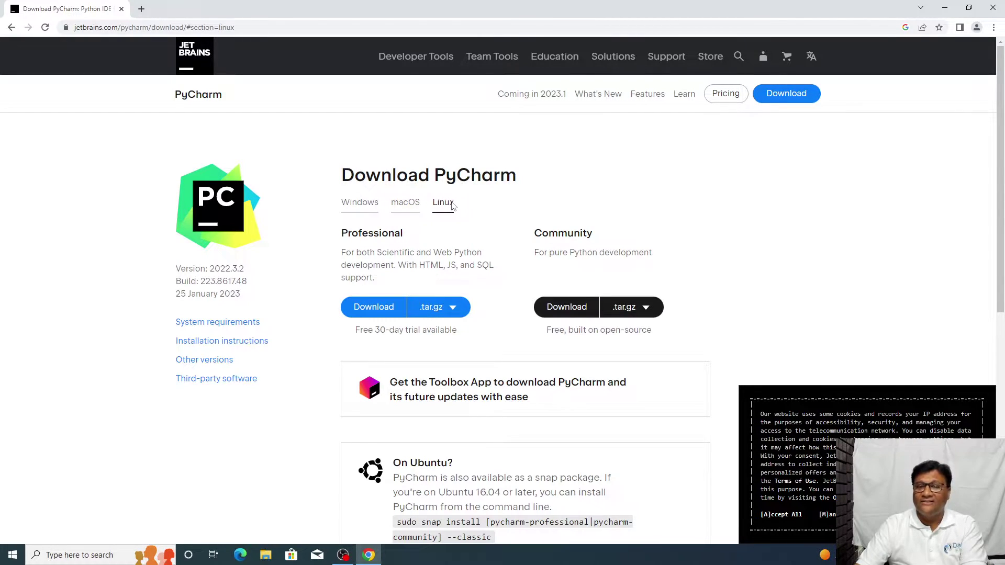
{"action": "left_click", "coordinate": [365, 206]}
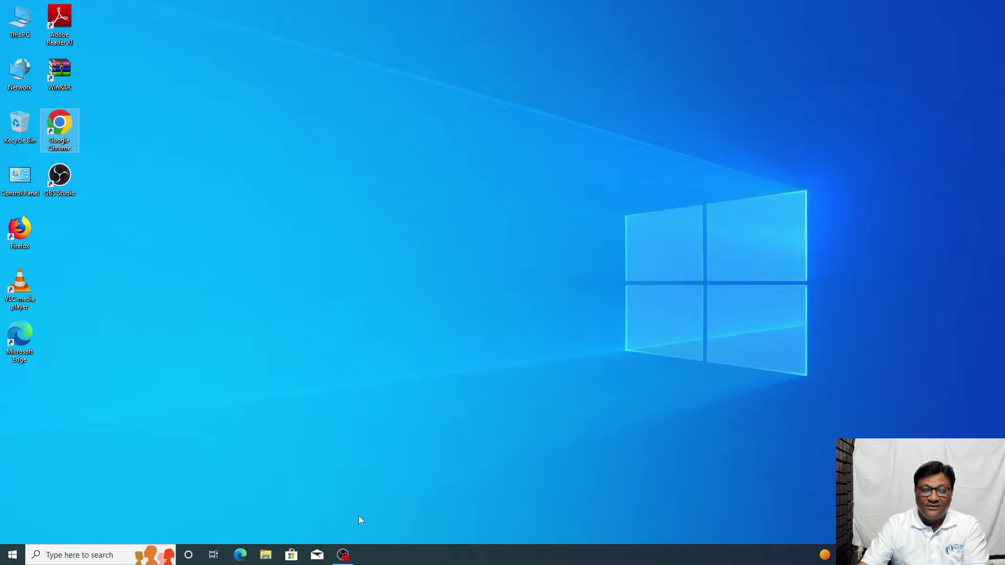
Run pycharm-community-2022.3.2.exe from the Downloads folder and accept the default install location.
{"action": "left_click", "coordinate": [266, 555]}
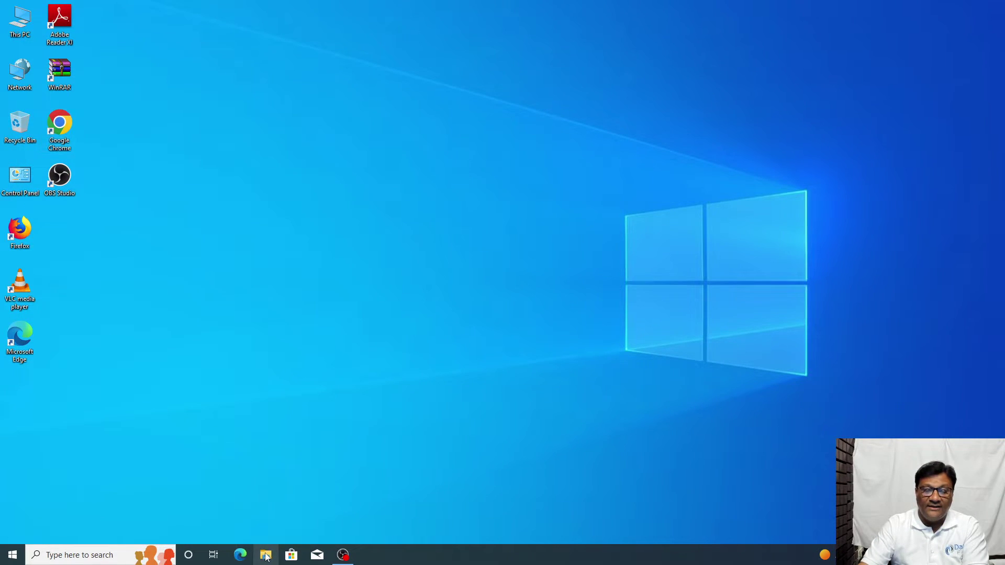
{"action": "left_click", "coordinate": [71, 90]}
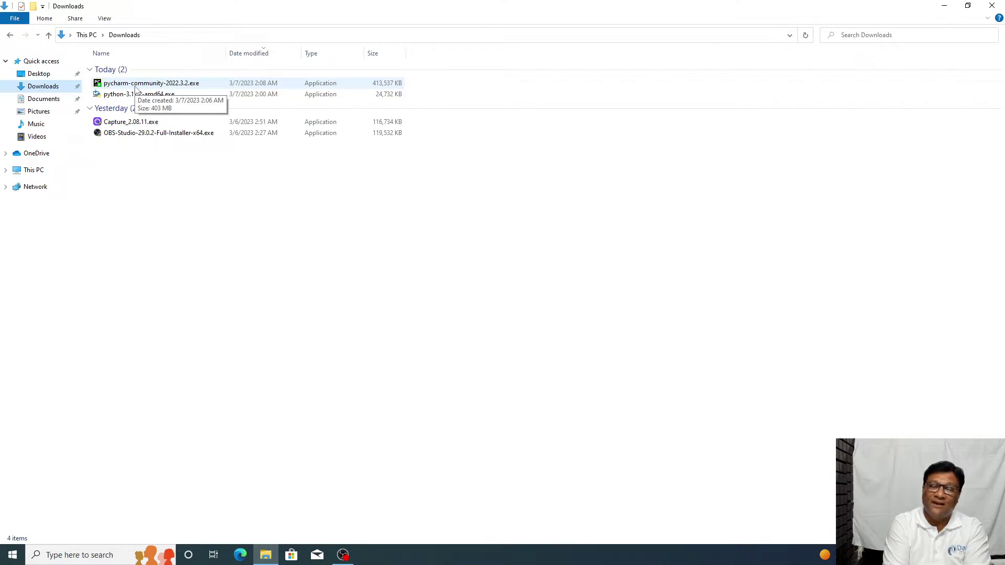
{"action": "double_click", "coordinate": [157, 88]}
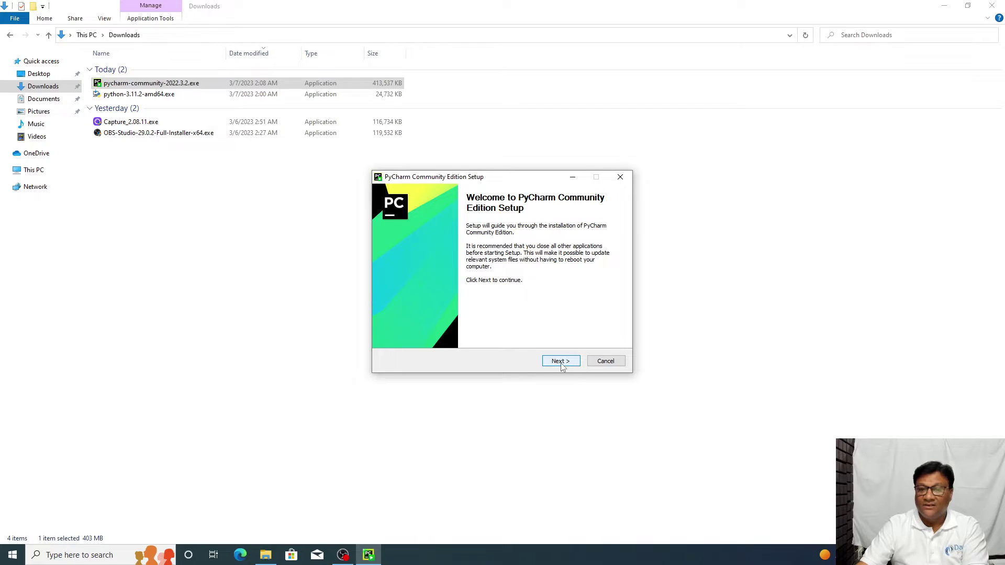
{"action": "left_click", "coordinate": [560, 361]}
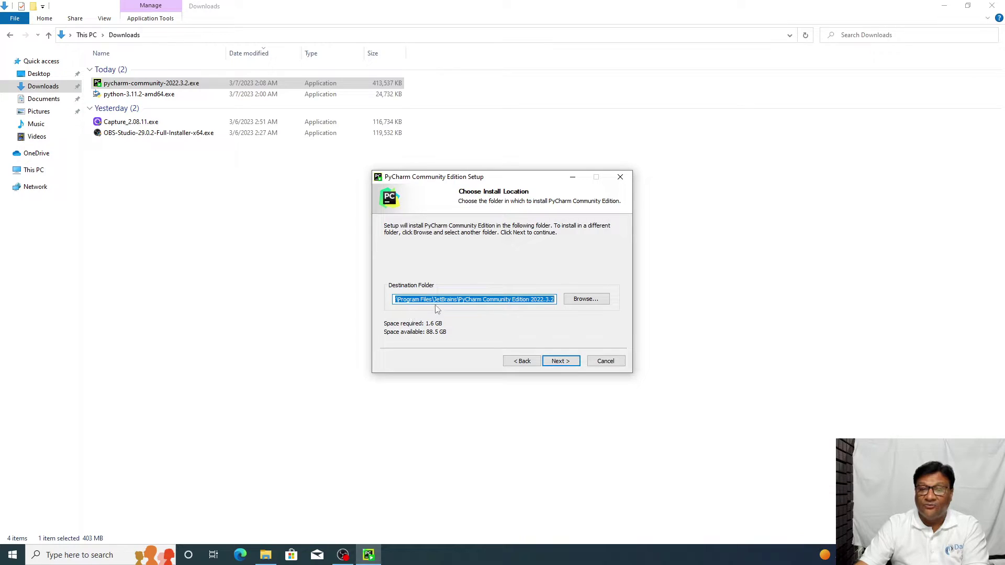
{"action": "left_click", "coordinate": [559, 364]}
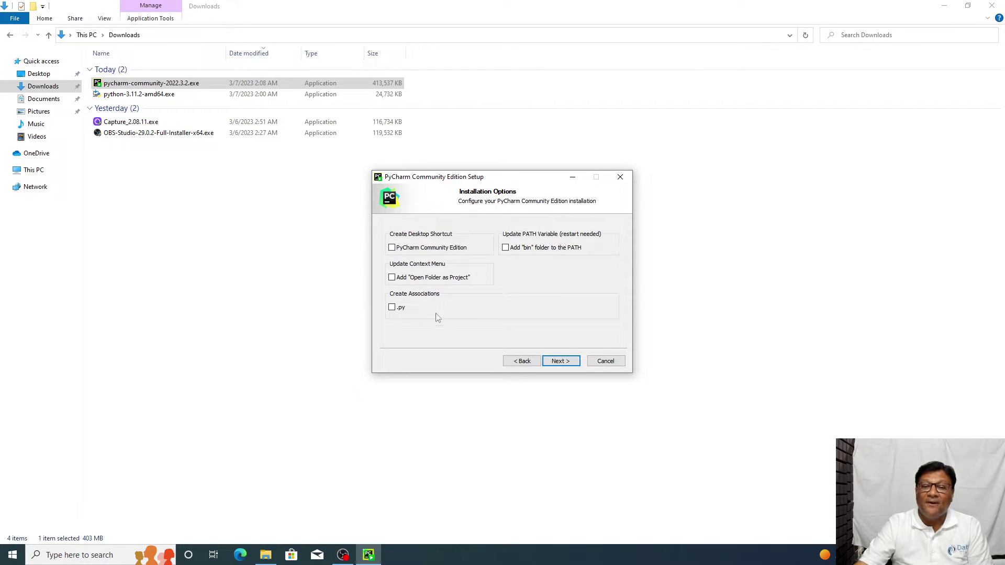
Enable the PyCharm desktop shortcut and adding the "bin" folder to the PATH in the installation options.
{"action": "left_click", "coordinate": [506, 248]}
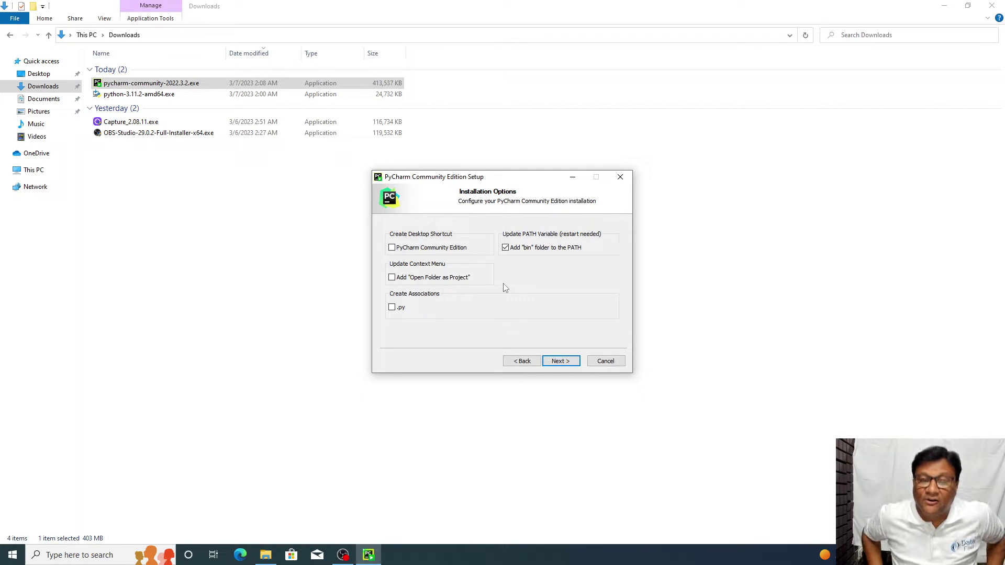
{"action": "left_click", "coordinate": [391, 309]}
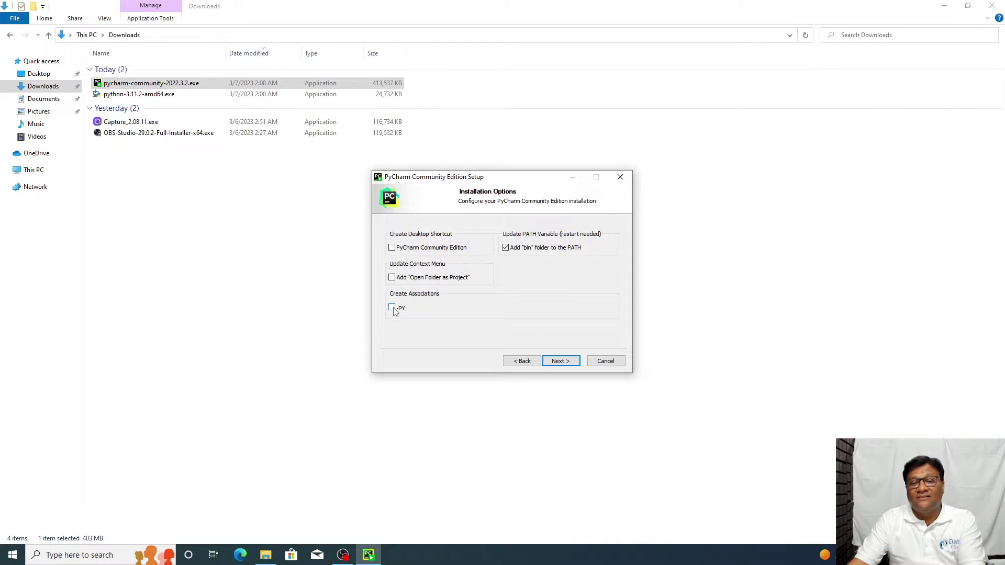
{"action": "left_click", "coordinate": [392, 248]}
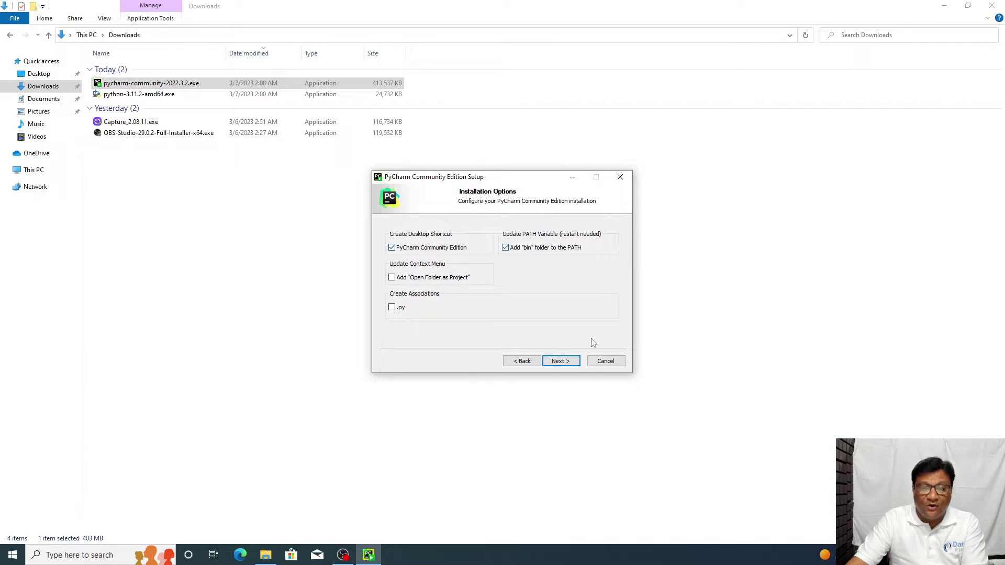
{"action": "left_click", "coordinate": [561, 362]}
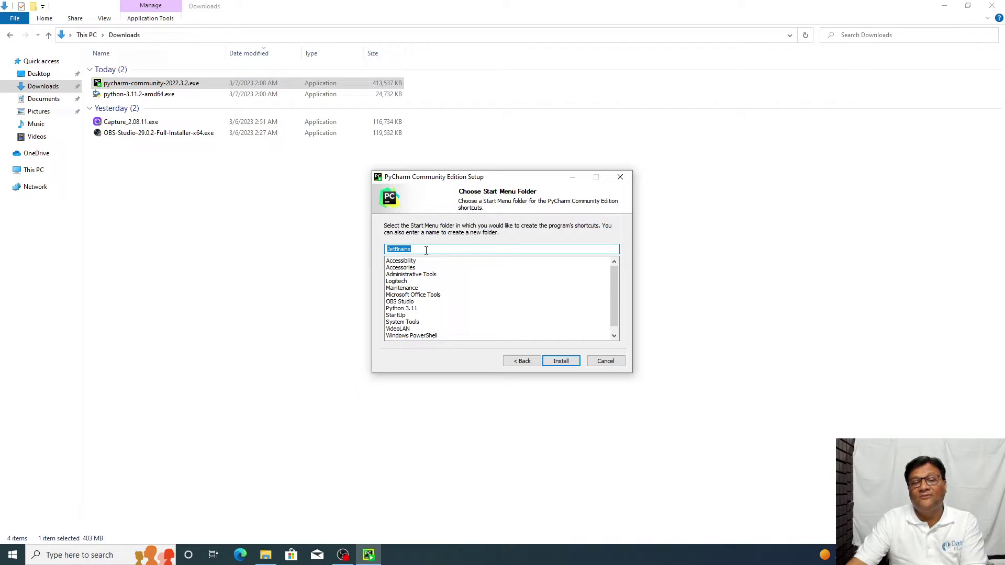
Name the Start Menu folder PyCharm and start the installation.
{"action": "type", "text": "PyCharm"}
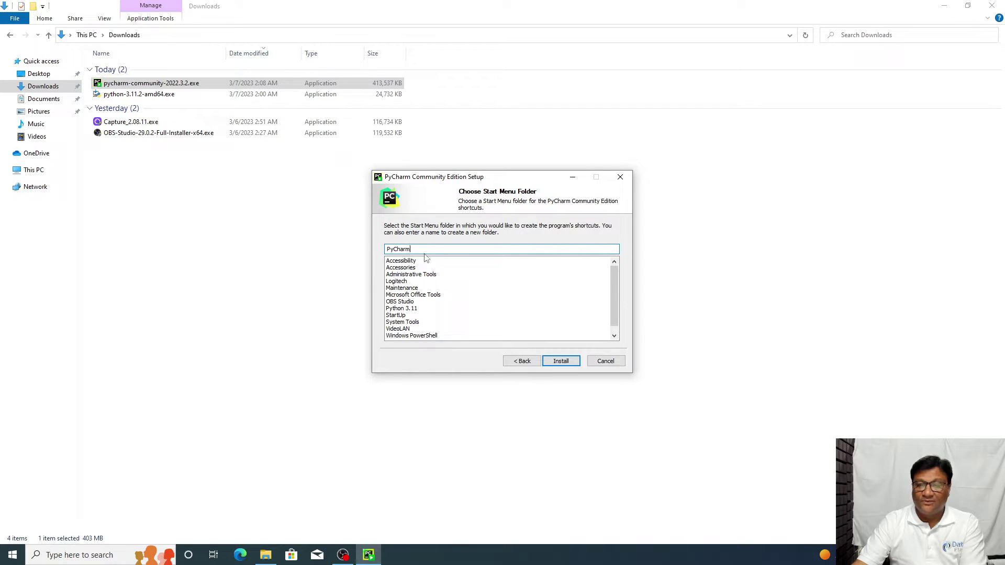
{"action": "left_click", "coordinate": [560, 364]}
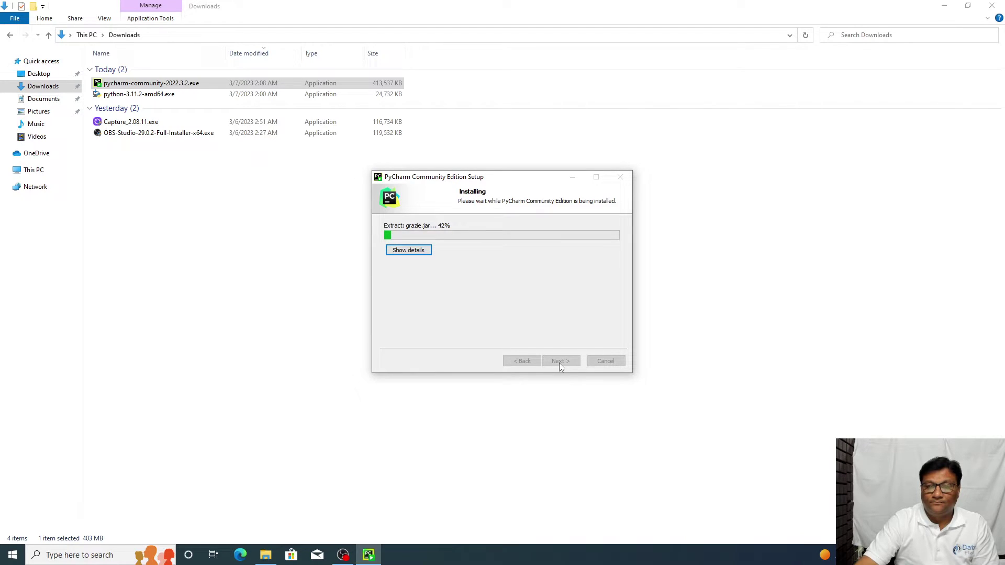
{"action": "left_click_drag", "start_coordinate": [488, 180], "coordinate": [521, 140]}
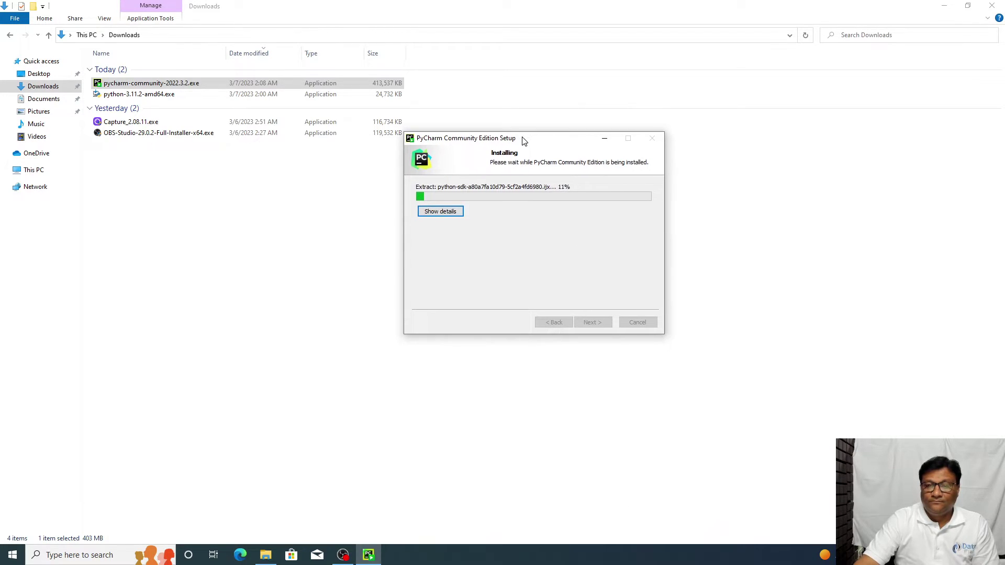
{"action": "mouse_move", "coordinate": [346, 559]}
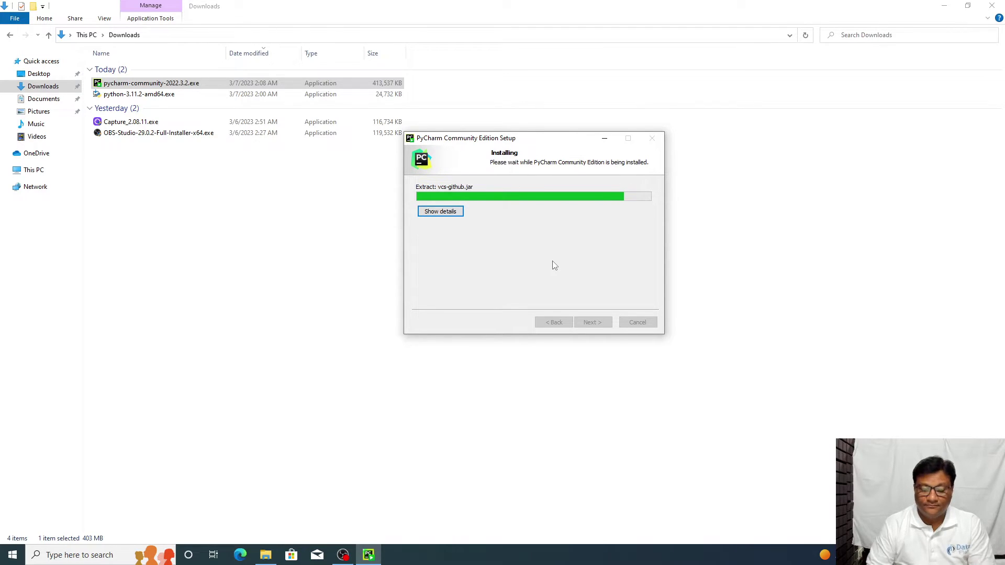
Close the Downloads window and finish the PyCharm setup with the option to reboot manually later.
{"action": "left_click", "coordinate": [1001, 5]}
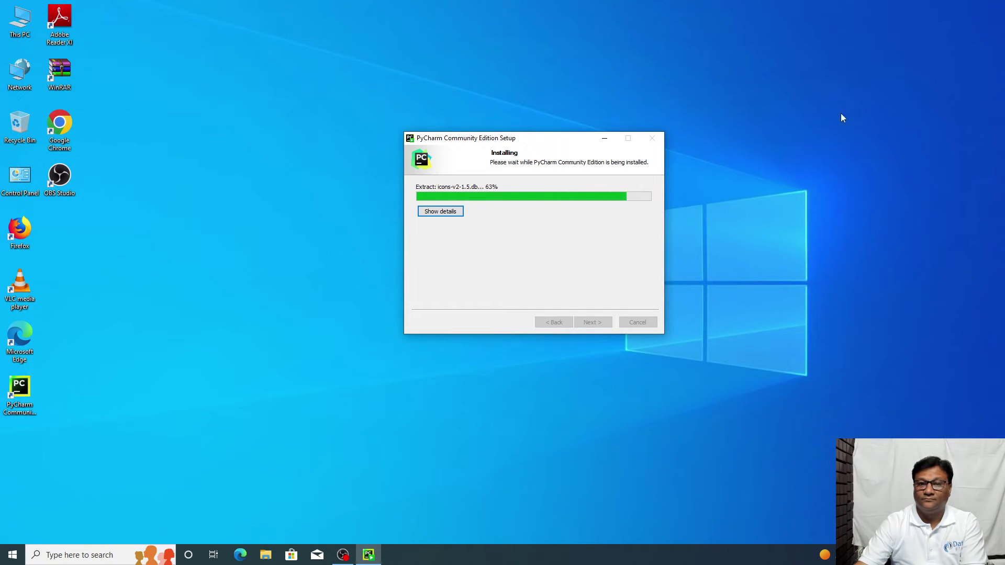
{"action": "left_click_drag", "start_coordinate": [492, 142], "coordinate": [552, 116]}
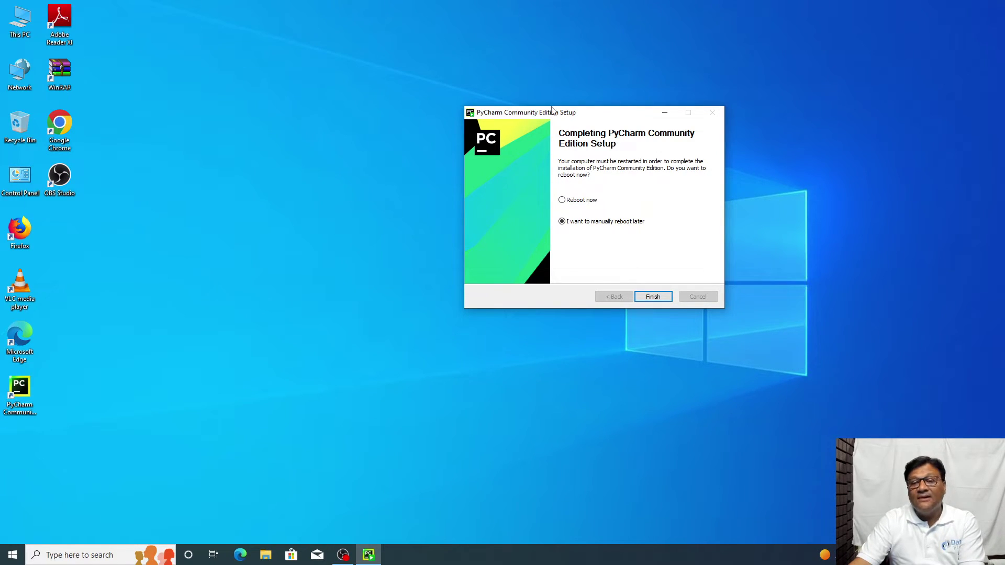
{"action": "left_click_drag", "start_coordinate": [555, 118], "coordinate": [419, 120]}
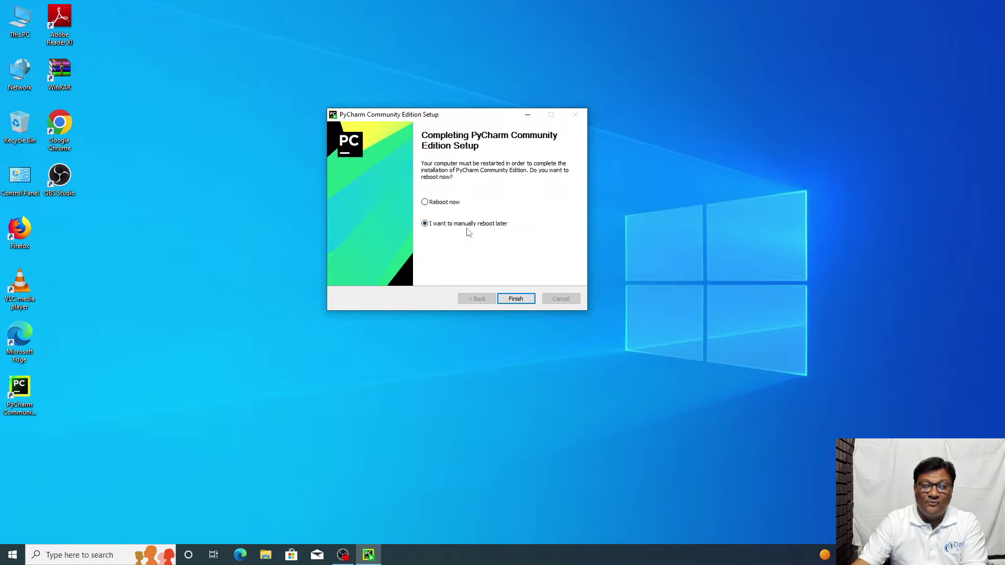
{"action": "left_click", "coordinate": [521, 298]}
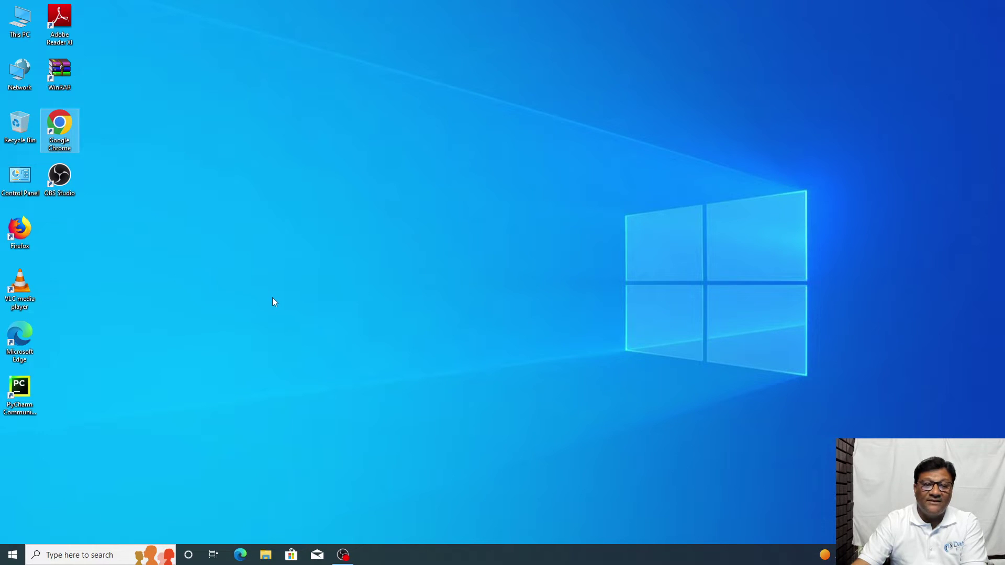
{"action": "left_click", "coordinate": [19, 390]}
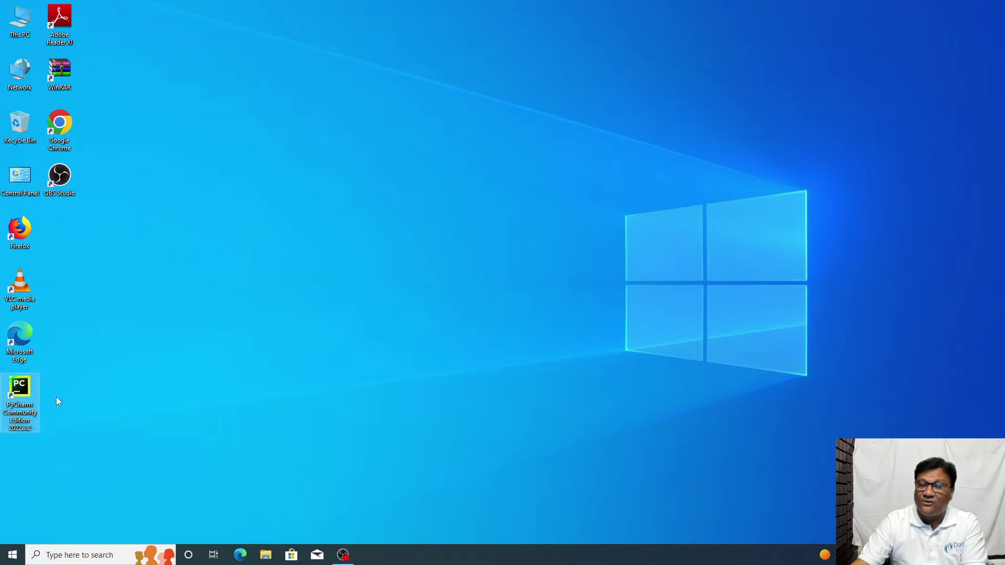
{"action": "right_click", "coordinate": [412, 274]}
{"action": "left_click", "coordinate": [434, 305]}
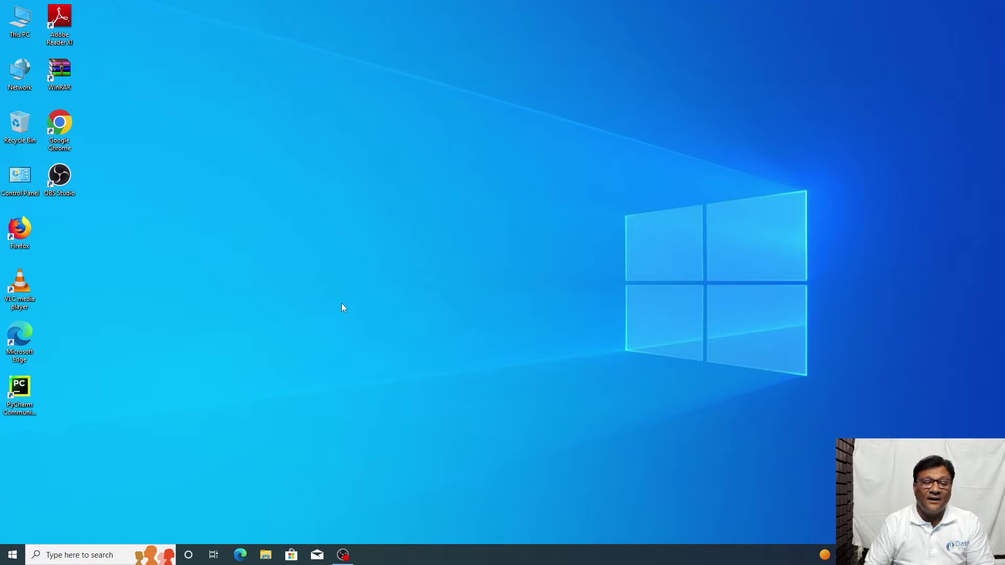
Launch PyCharm Community Edition, accept the user agreement and decline sending anonymous statistics.
{"action": "left_click", "coordinate": [19, 388]}
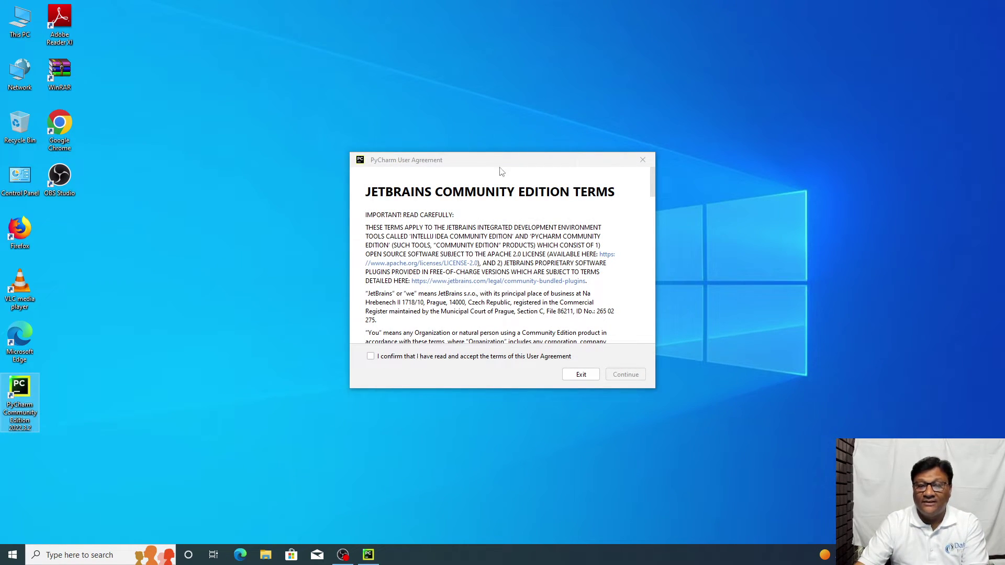
{"action": "scroll", "coordinate": [428, 307], "scroll_direction": "down", "scroll_amount": 10}
{"action": "scroll", "coordinate": [425, 308], "scroll_direction": "down", "scroll_amount": 5}
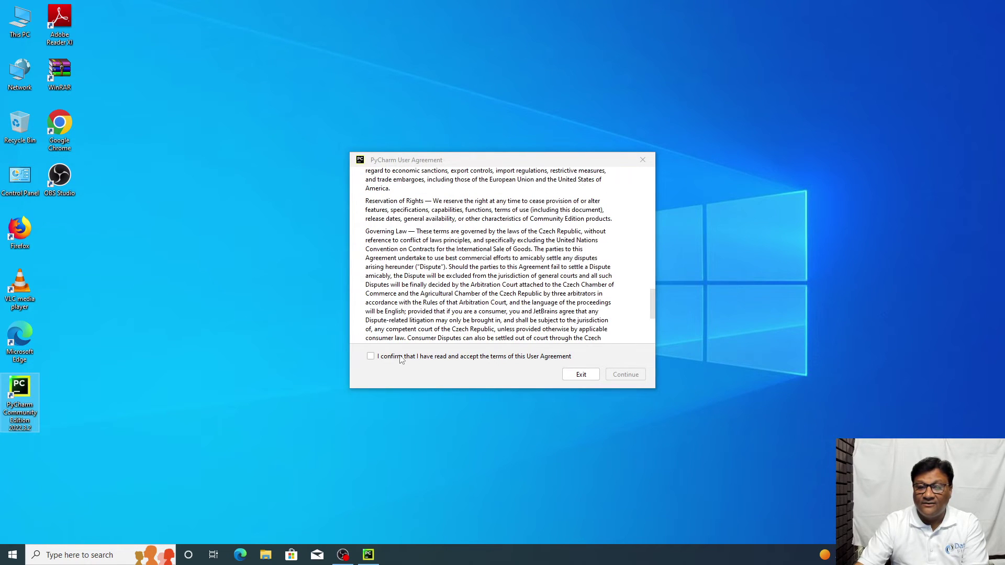
{"action": "left_click", "coordinate": [370, 357]}
{"action": "left_click", "coordinate": [623, 378]}
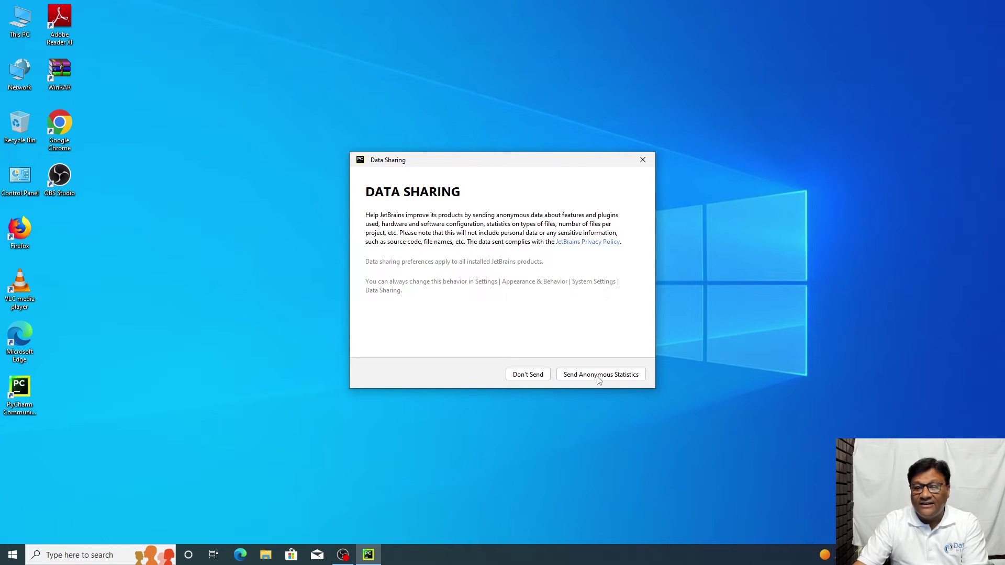
{"action": "left_click", "coordinate": [525, 377]}
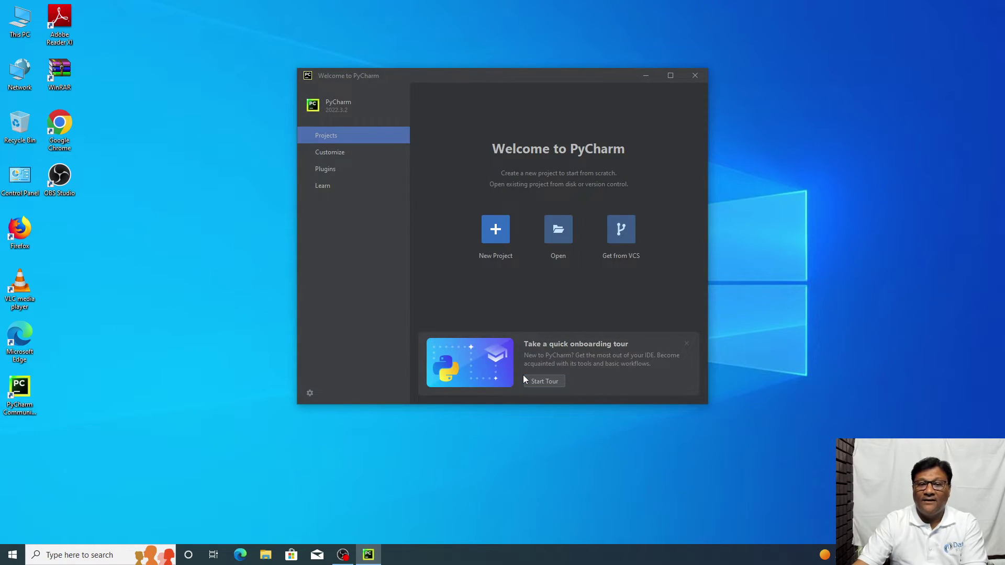
Maximize the PyCharm welcome window and start setting up a new project.
{"action": "left_click", "coordinate": [670, 76]}
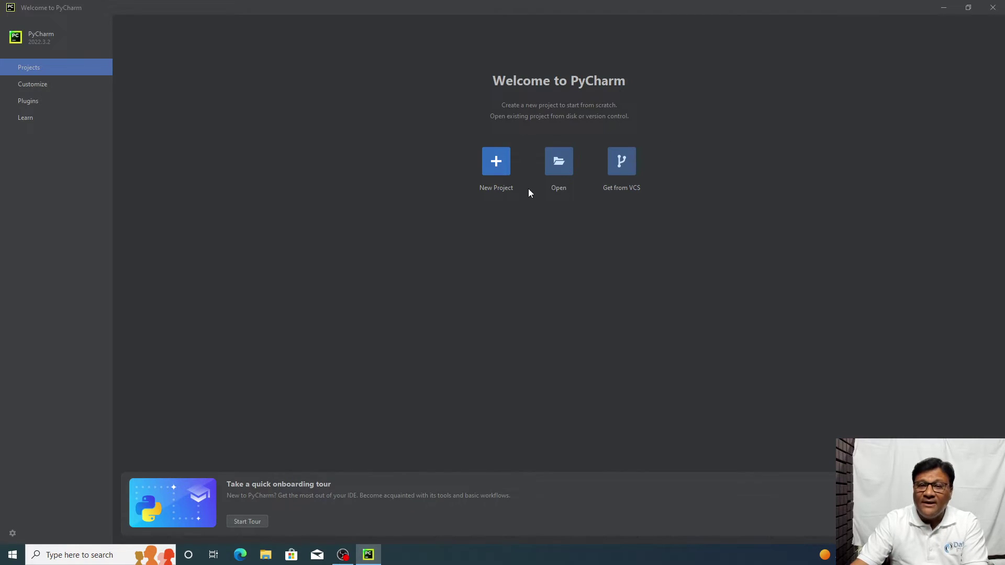
{"action": "left_click", "coordinate": [496, 164]}
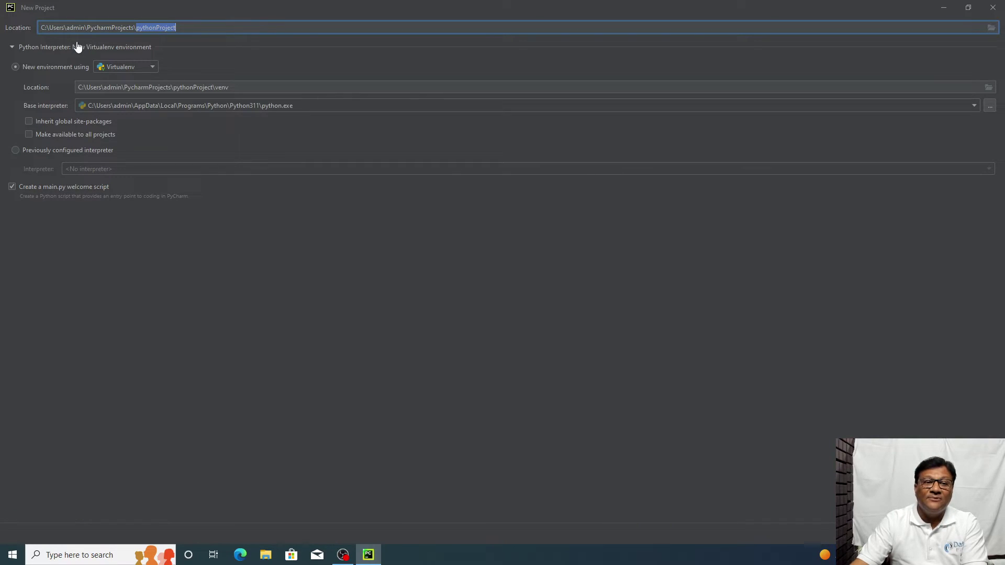
{"action": "left_click", "coordinate": [192, 28]}
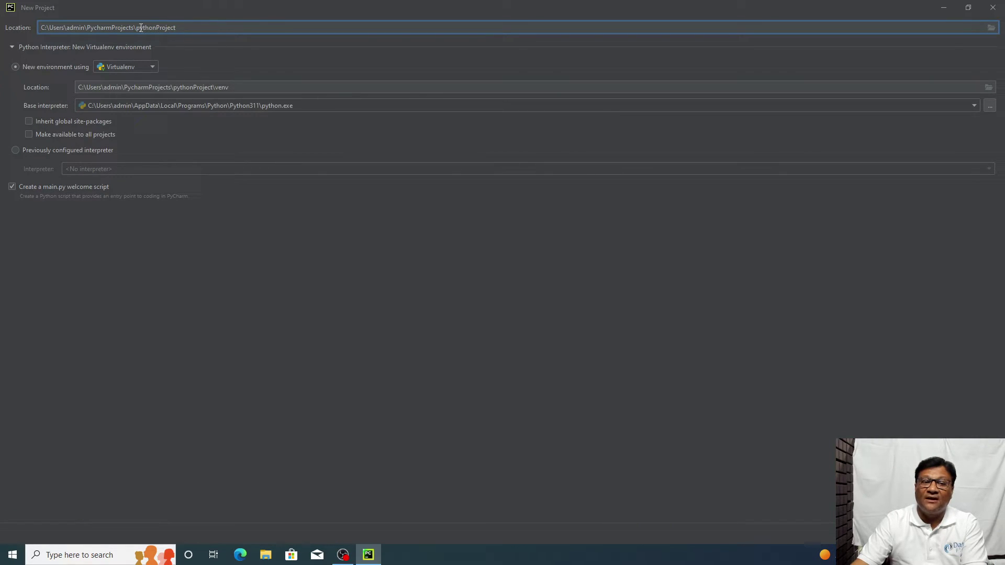
{"action": "left_click", "coordinate": [991, 27]}
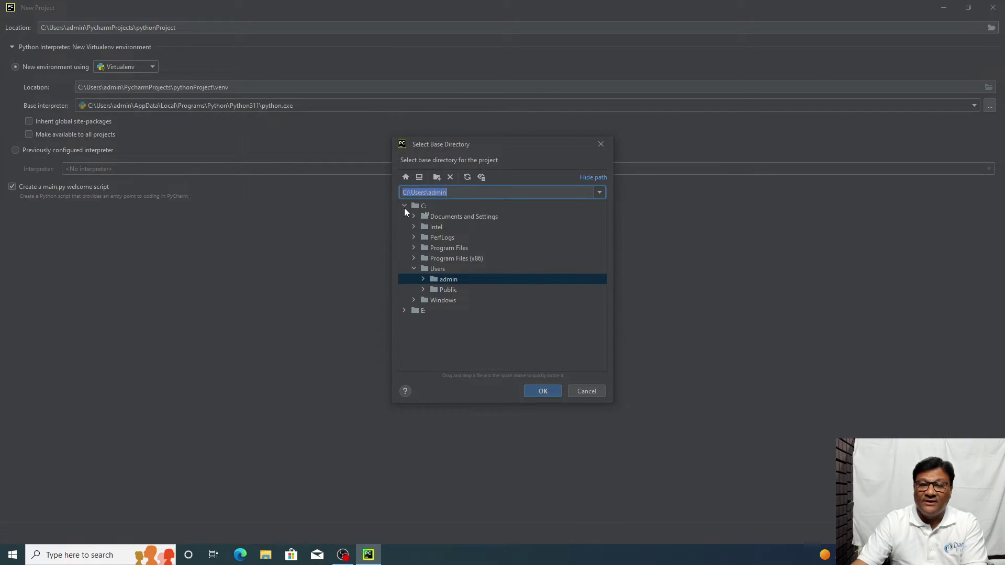
{"action": "left_click", "coordinate": [426, 206]}
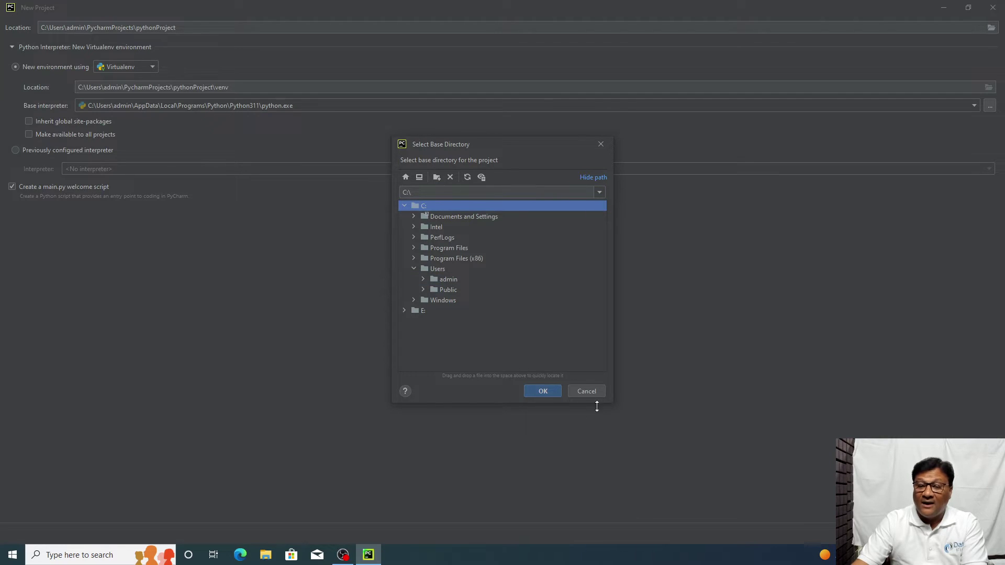
{"action": "left_click", "coordinate": [595, 389]}
Switch to File Explorer and create a folder named Pythod_Data on the New Volume (E:) drive.
{"action": "left_click", "coordinate": [369, 556]}
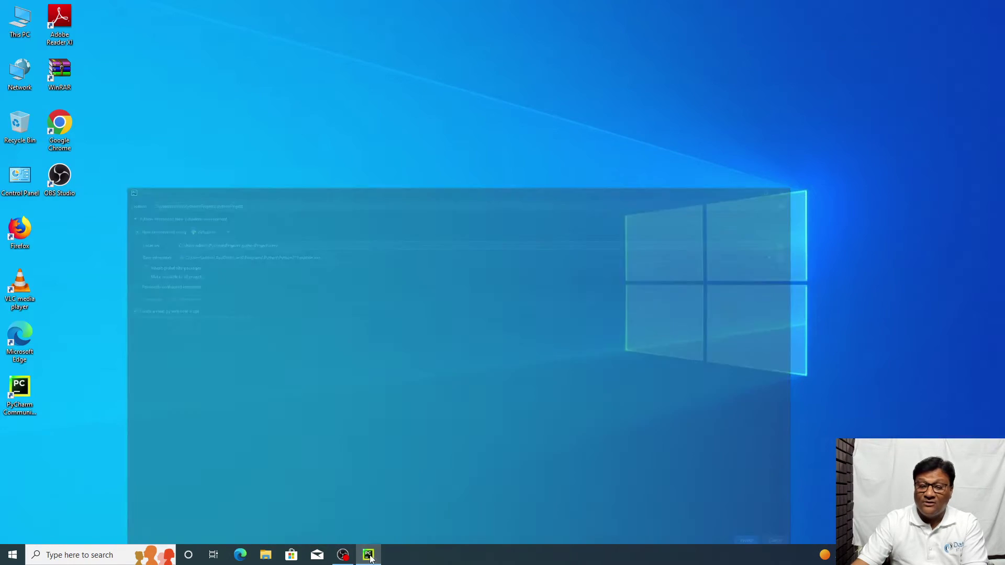
{"action": "double_click", "coordinate": [30, 22]}
{"action": "double_click", "coordinate": [265, 157]}
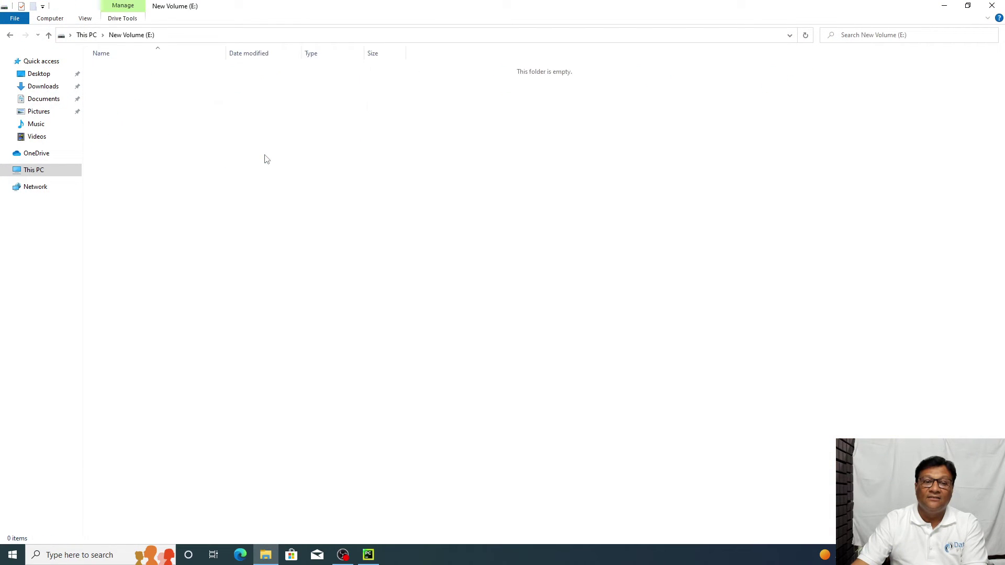
{"action": "right_click", "coordinate": [254, 196]}
{"action": "mouse_move", "coordinate": [294, 307]}
{"action": "left_click", "coordinate": [403, 311]}
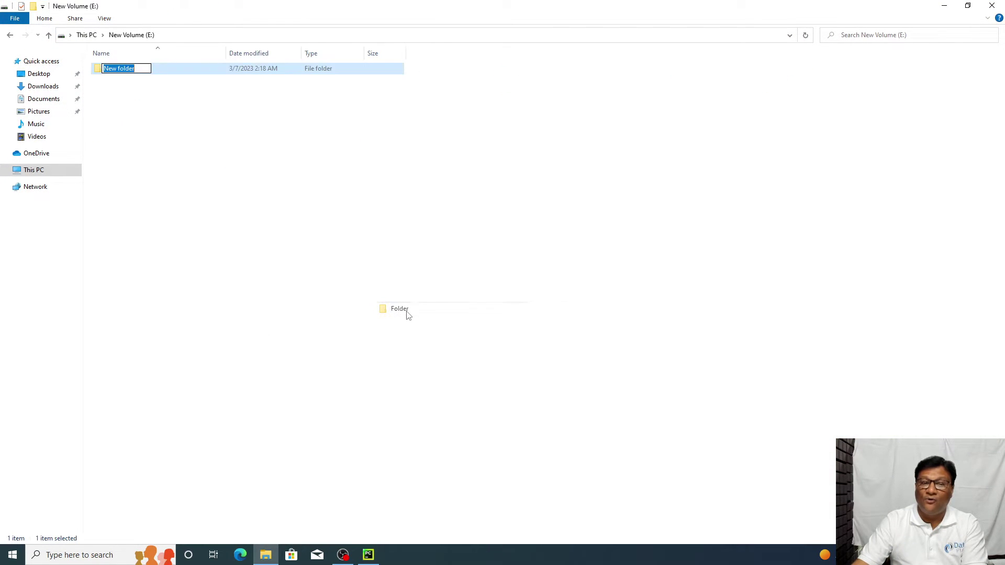
{"action": "type", "text": "Pyt"}
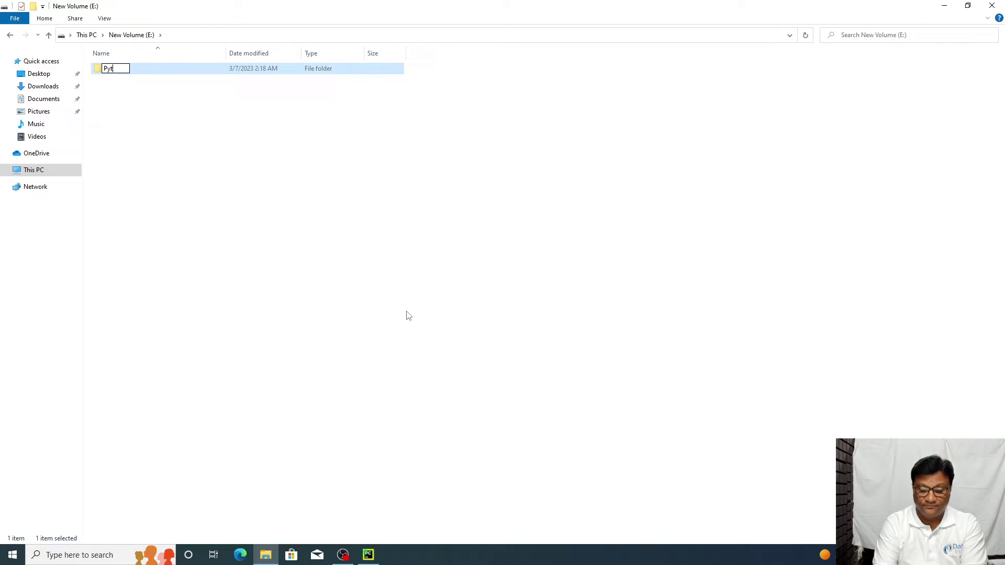
{"action": "type", "text": "hod_Data"}
{"action": "key", "text": "Return"}
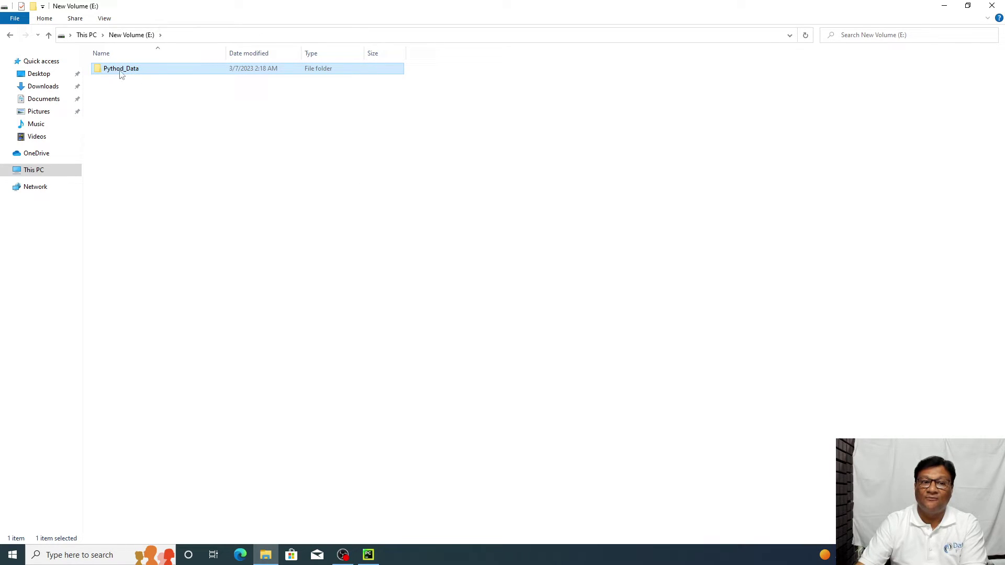
Rename the new folder on the E: drive as PythonData.
{"action": "right_click", "coordinate": [131, 71]}
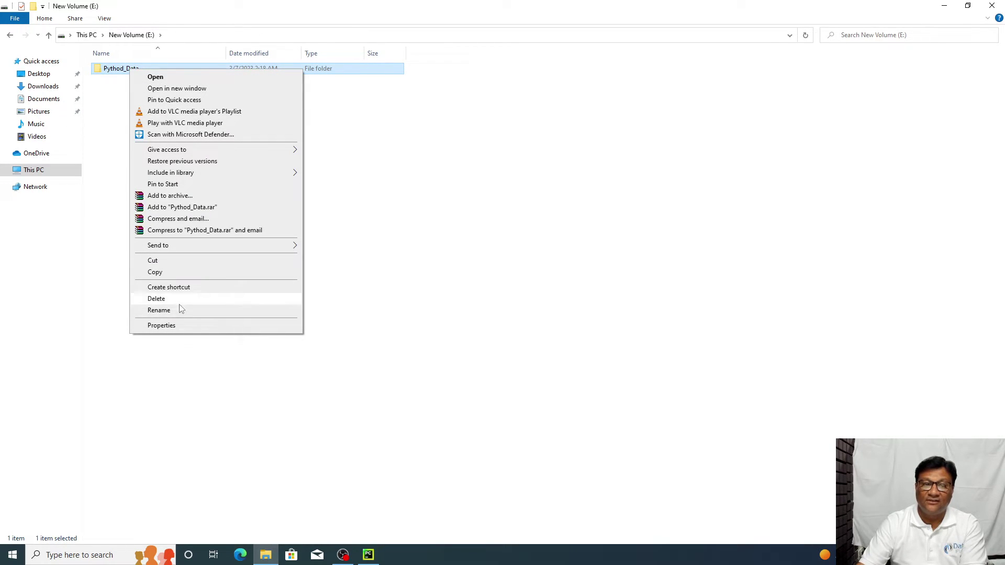
{"action": "left_click", "coordinate": [158, 310]}
{"action": "key", "text": "Home"}
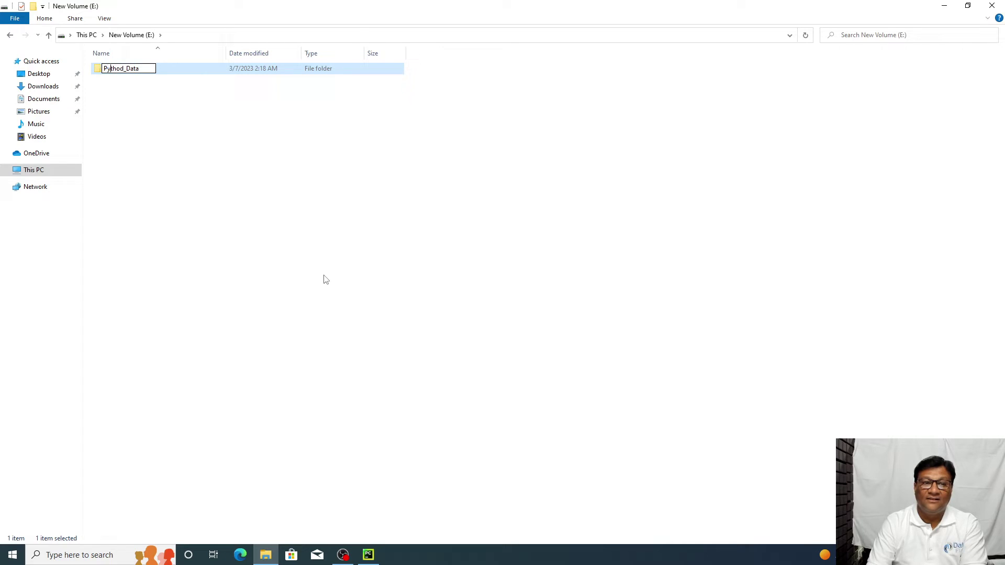
{"action": "key", "text": "Delete"}
{"action": "key", "text": "Delete"}
{"action": "type", "text": "n"}
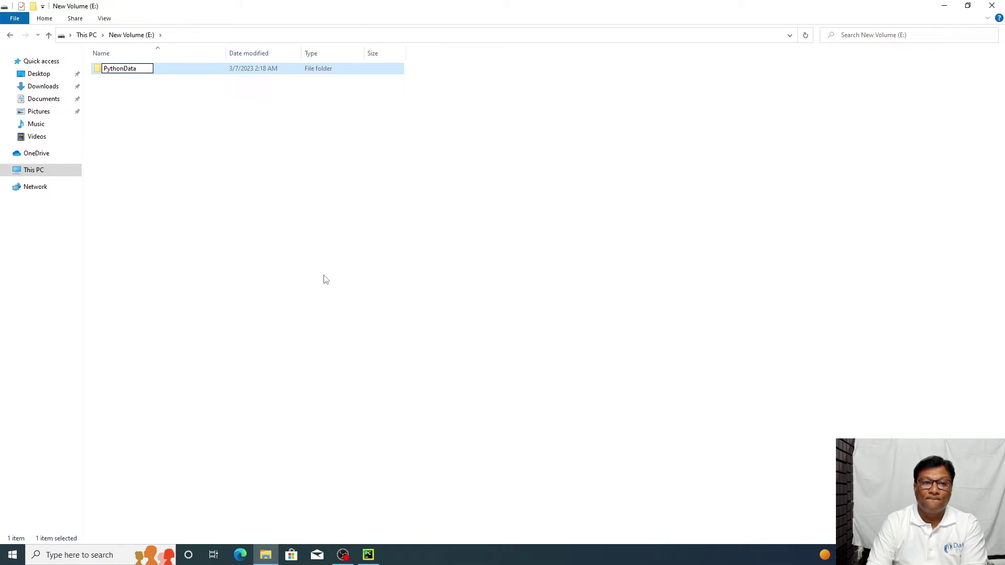
{"action": "key", "text": "Return"}
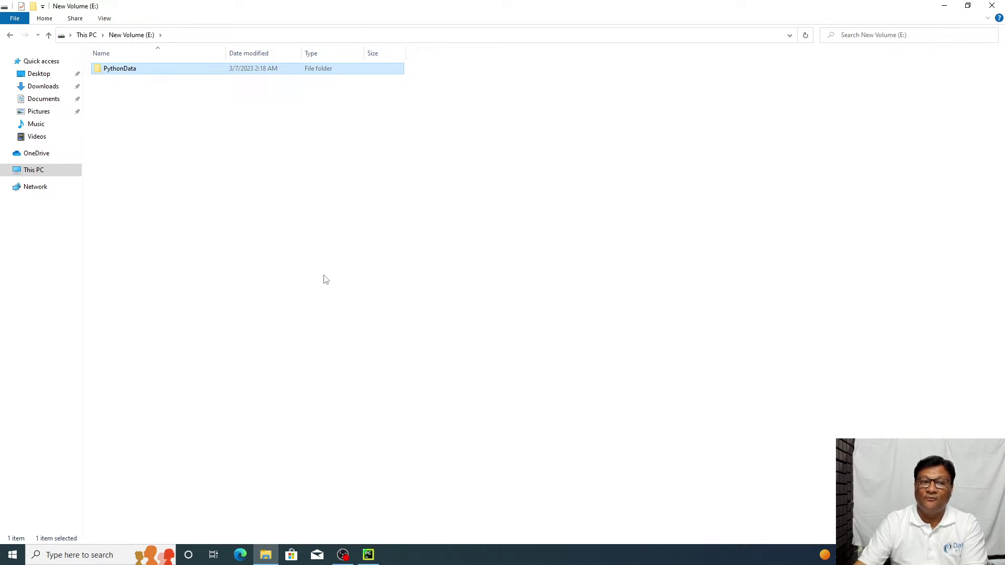
Switch back to PyCharm, set the new project's location to E:\PythonData and create the project.
{"action": "left_click", "coordinate": [368, 554]}
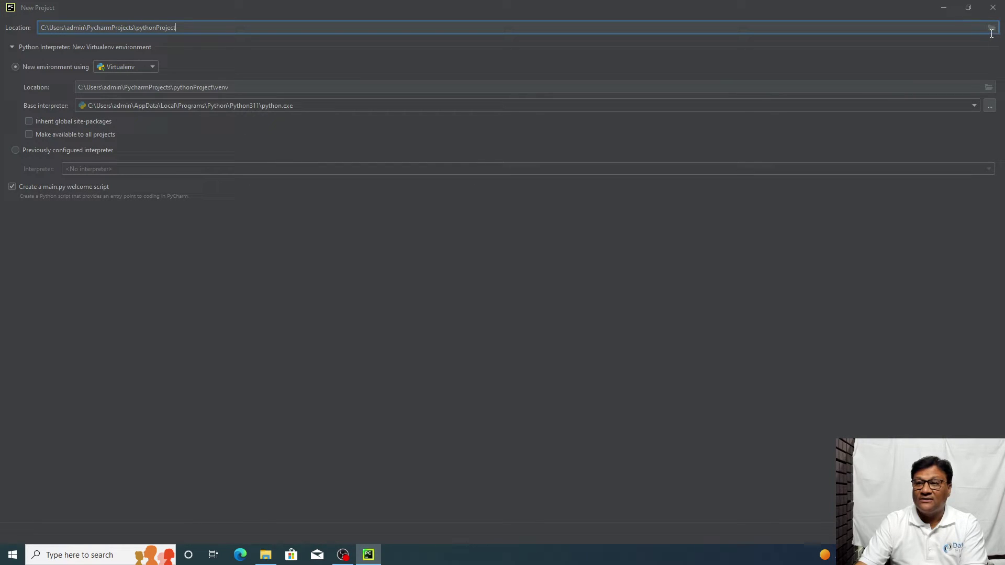
{"action": "left_click", "coordinate": [990, 27]}
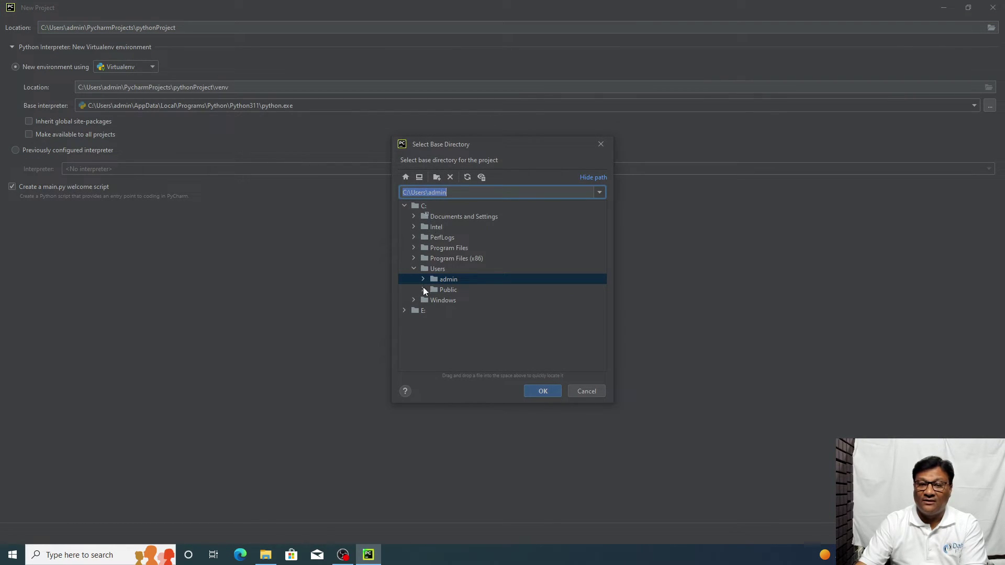
{"action": "left_click", "coordinate": [402, 313]}
{"action": "double_click", "coordinate": [422, 310]}
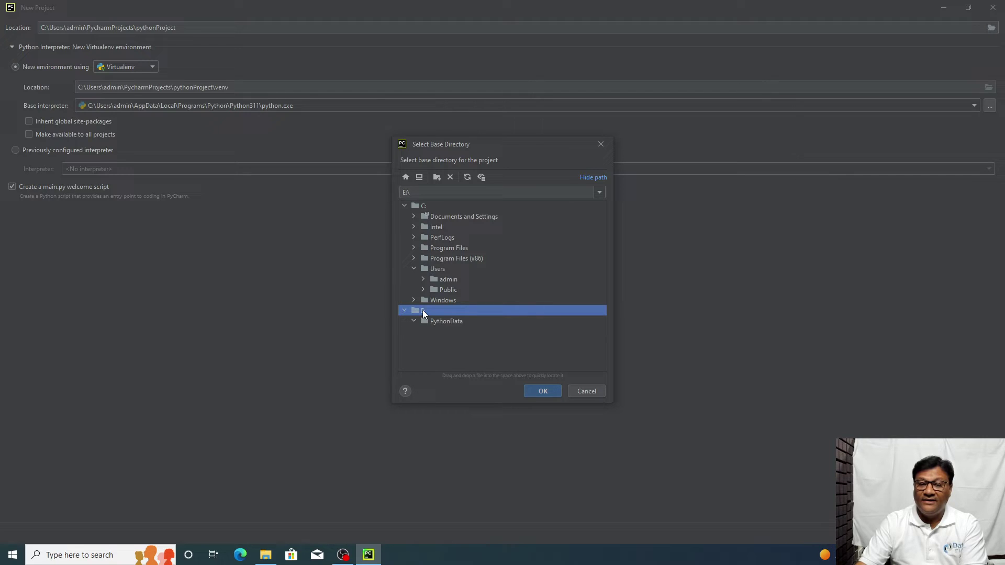
{"action": "left_click", "coordinate": [438, 323]}
{"action": "left_click", "coordinate": [544, 390]}
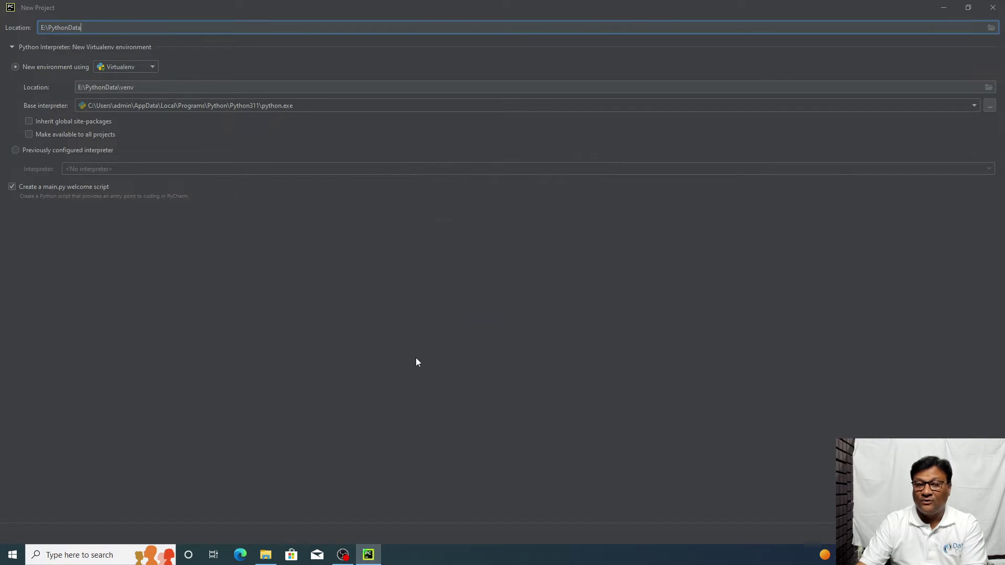
{"action": "left_click", "coordinate": [939, 534]}
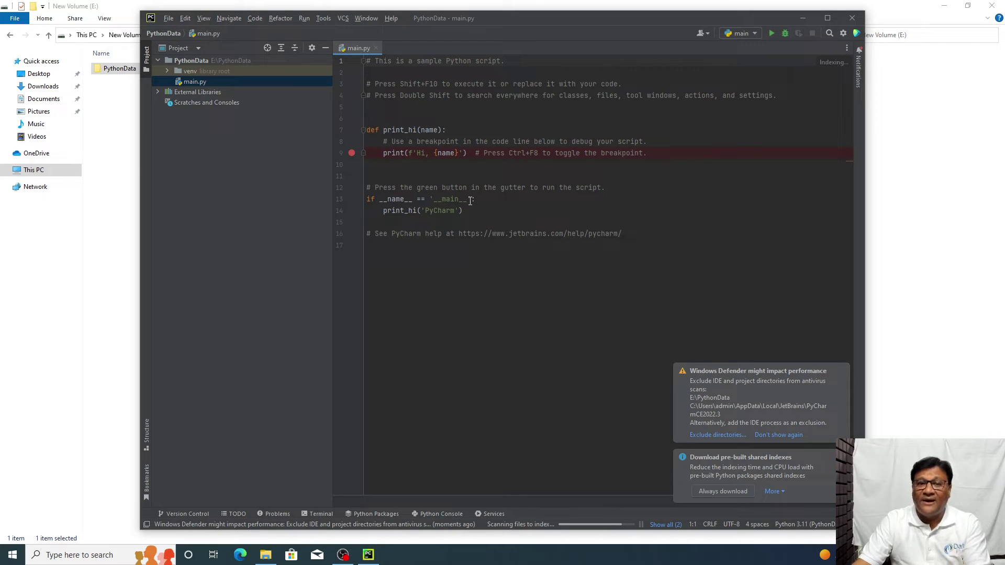
Maximize the project window and examine the contents of the PythonData project, its venv folder and the External Libraries.
{"action": "left_click", "coordinate": [827, 17]}
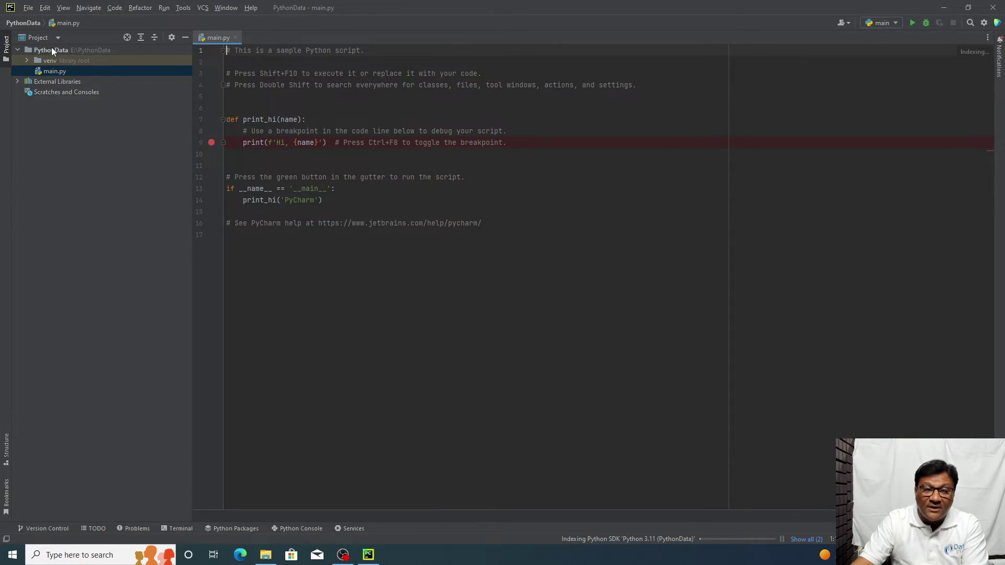
{"action": "left_click", "coordinate": [21, 50]}
{"action": "left_click", "coordinate": [18, 50]}
{"action": "left_click", "coordinate": [17, 49]}
{"action": "left_click", "coordinate": [26, 60]}
{"action": "left_click", "coordinate": [25, 60]}
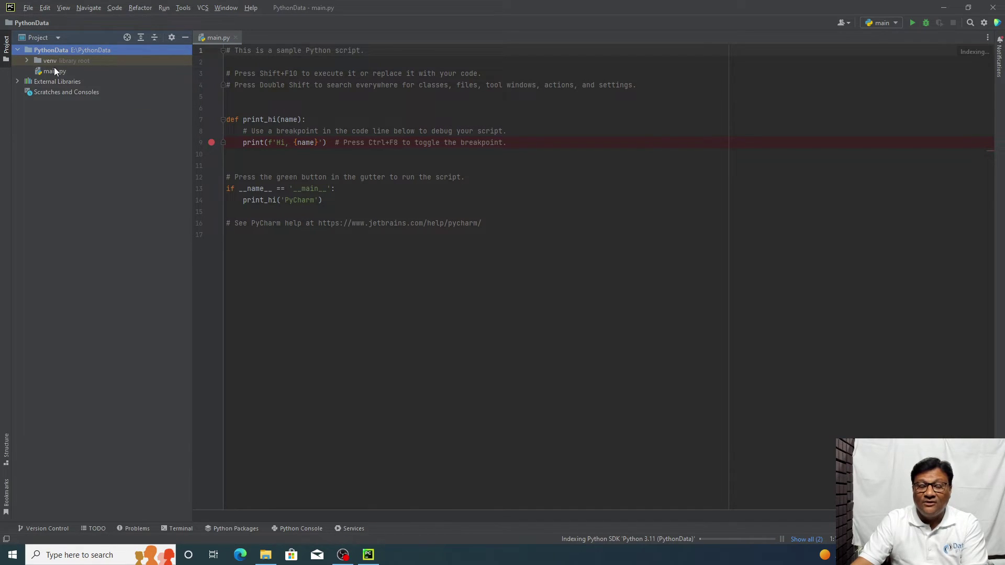
{"action": "left_click", "coordinate": [26, 61]}
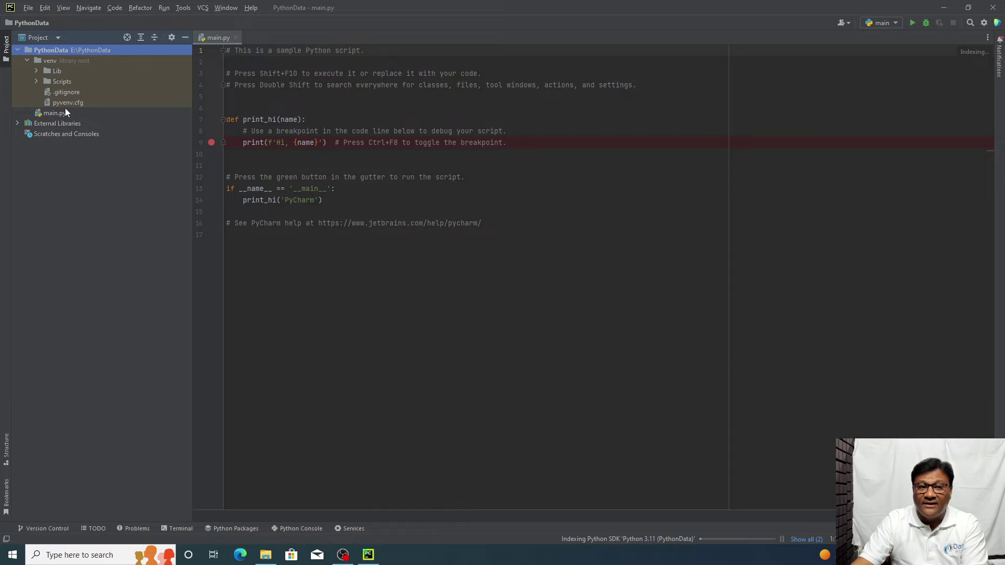
{"action": "left_click", "coordinate": [19, 123]}
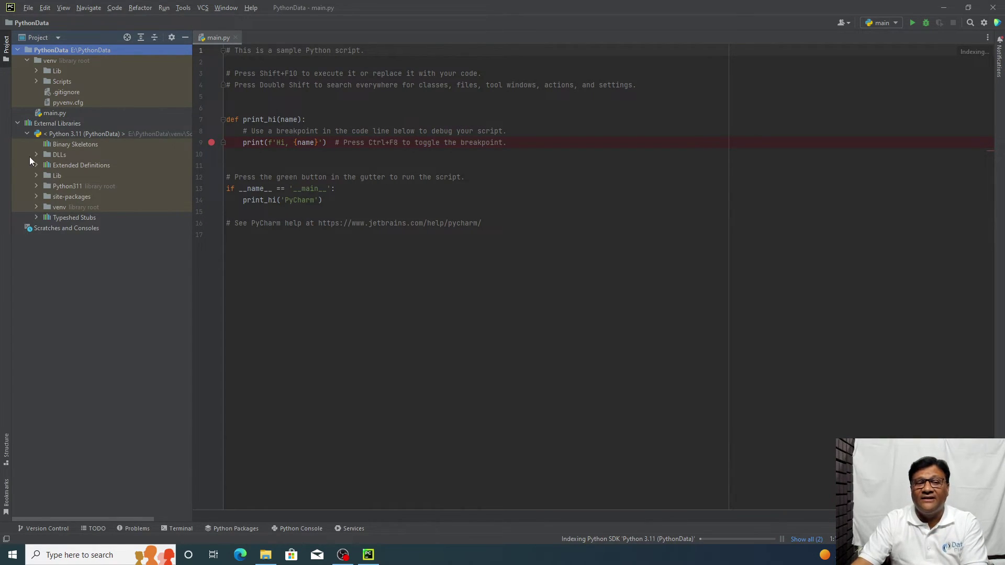
Collapse the Python 3.11 library and the PythonData project in the tree and close the main.py file.
{"action": "left_click", "coordinate": [27, 134]}
{"action": "left_click", "coordinate": [21, 123]}
{"action": "left_click", "coordinate": [19, 50]}
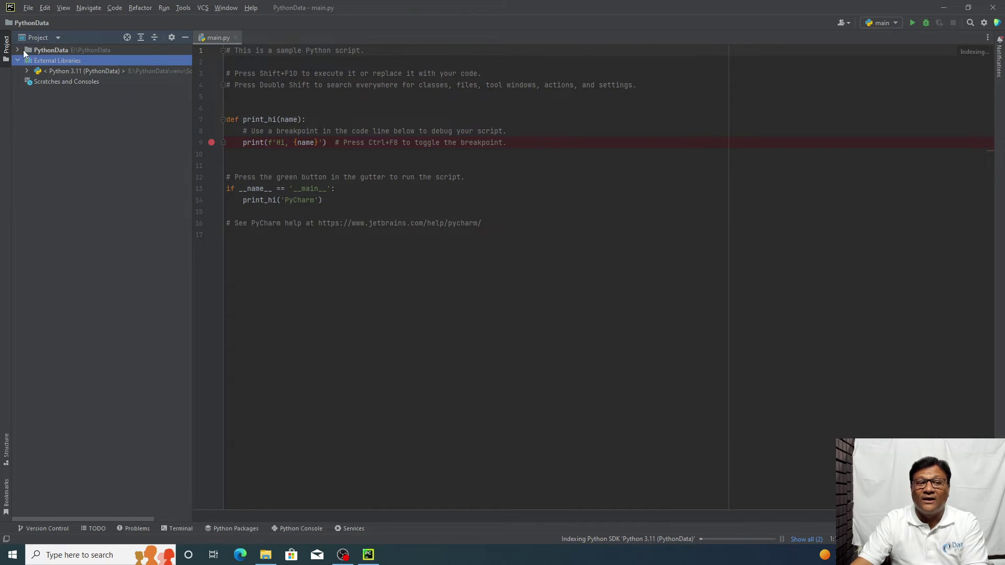
{"action": "left_click", "coordinate": [236, 37]}
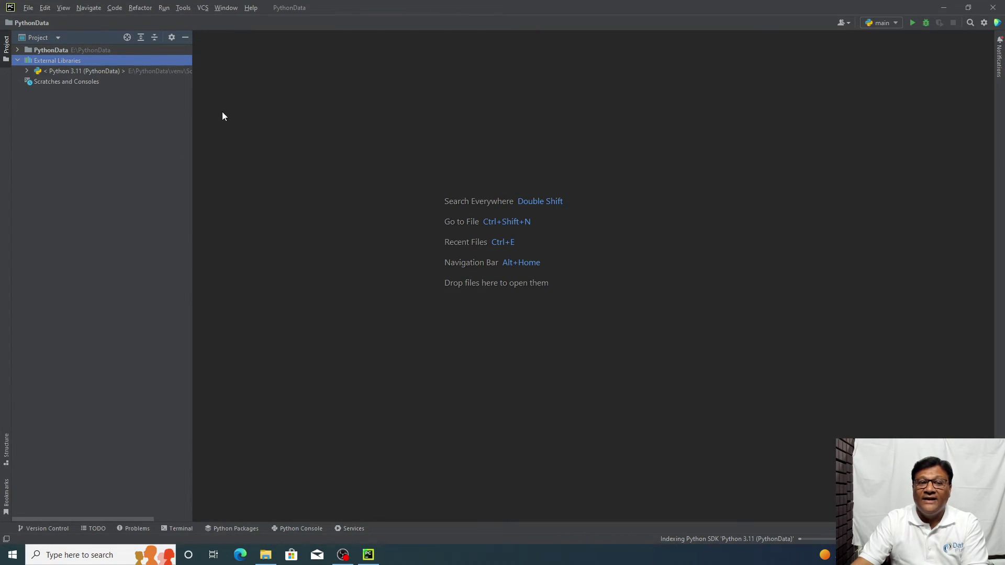